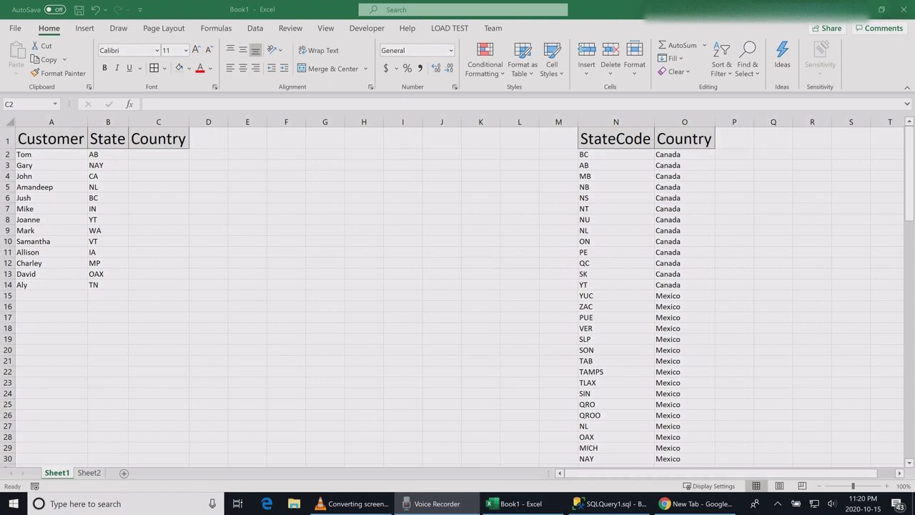
- Review the customer list, selecting the empty Country cells and the state codes in column B
key("alt+Tab")
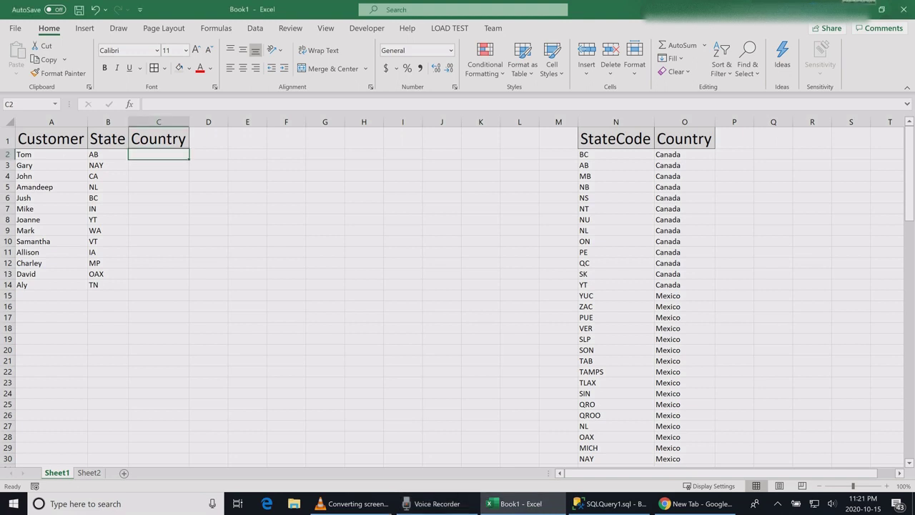
key("shift+Down")
key("shift+Down")
key("shift+Down")
key("shift+Down")
key("shift+Down")
key("shift+Down")
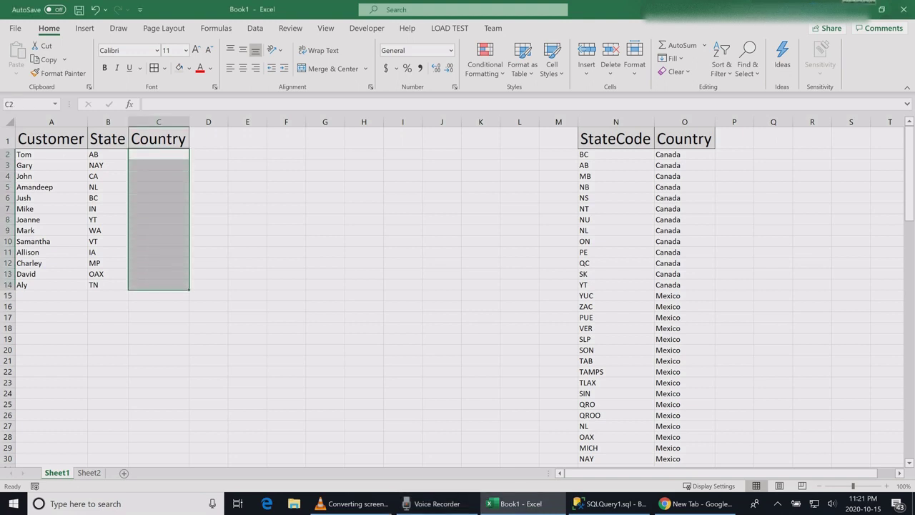
key("Left")
key("shift+Down")
key("shift+Down")
key("shift+Down")
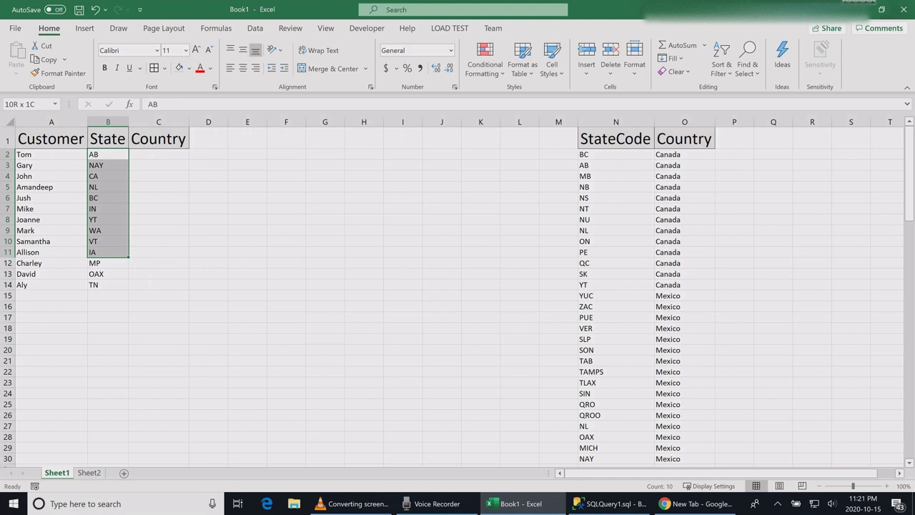
key("shift+Down")
key("shift+Down")
key("shift+Down")
key("shift+Up")
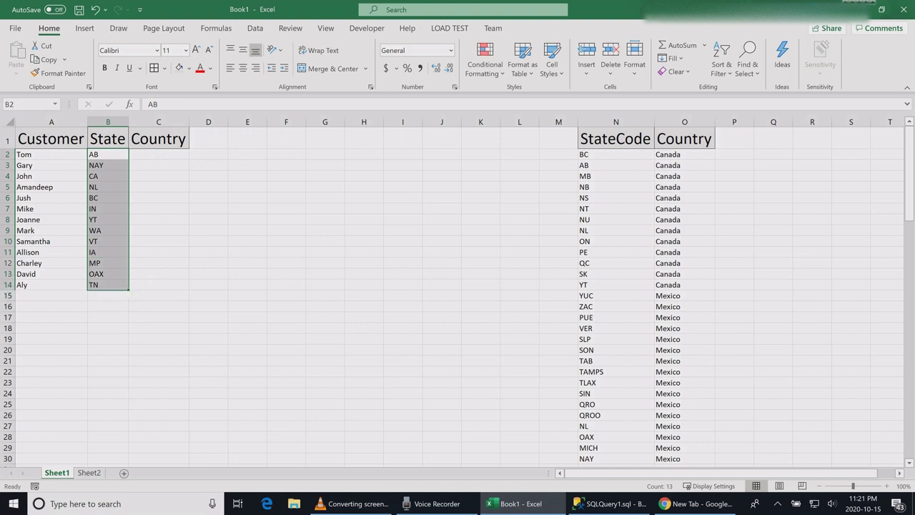
scroll(457, 286, "down", 5)
scroll(458, 286, "down", 4)
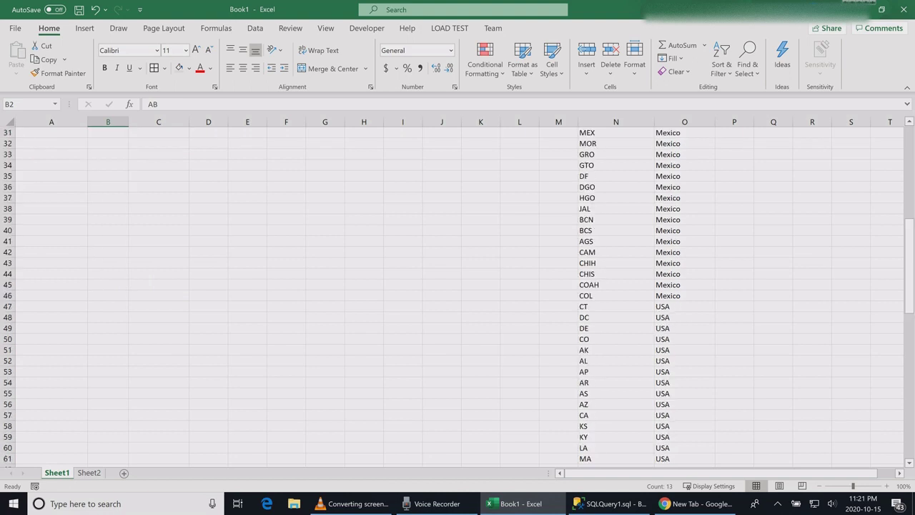
scroll(457, 286, "down", 5)
scroll(457, 285, "up", 15)
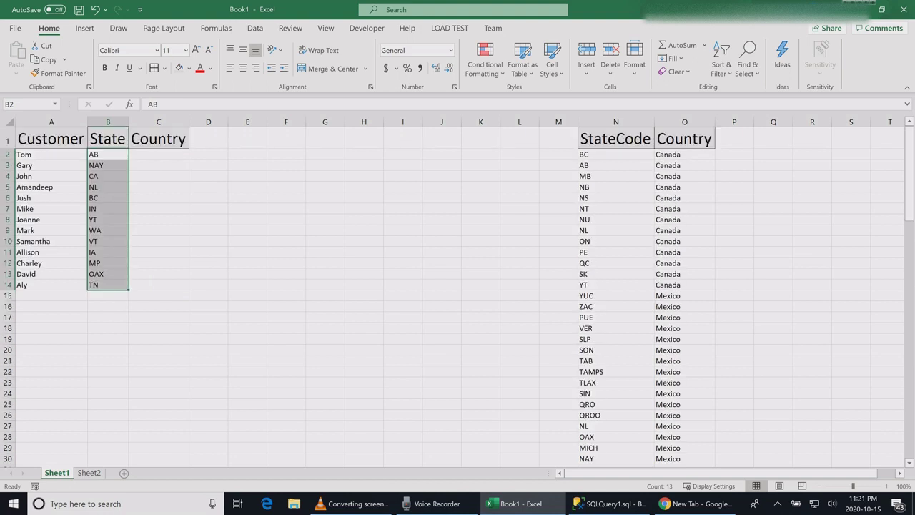
key("Right")
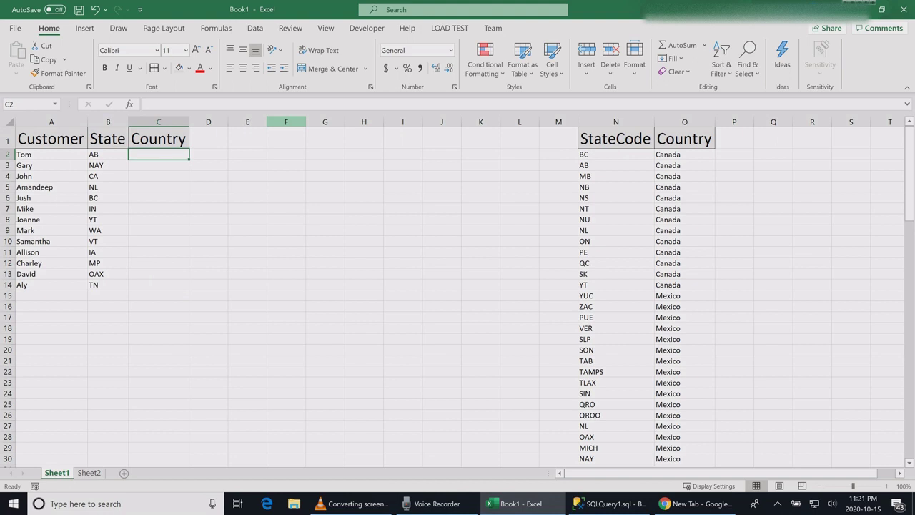
- Begin an =XLOOKUP( formula in cell C2 using the =XL autocomplete
left_click(148, 104)
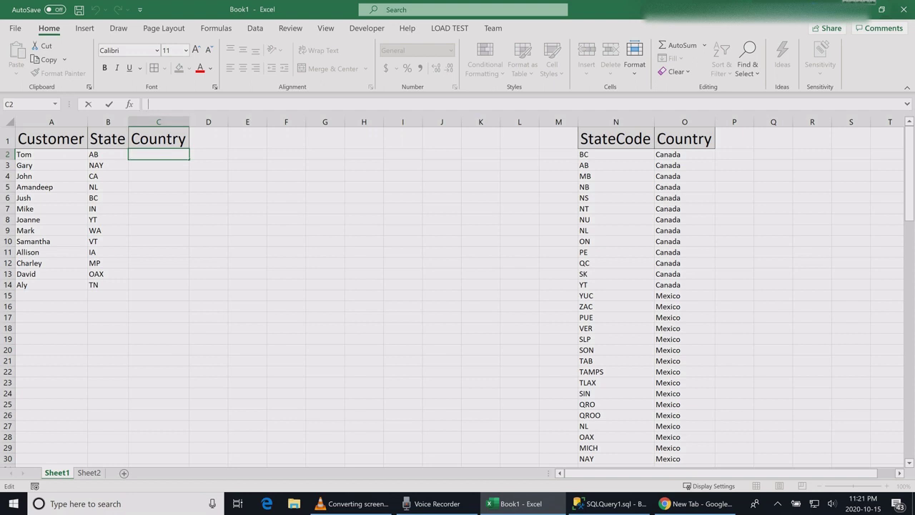
type("=")
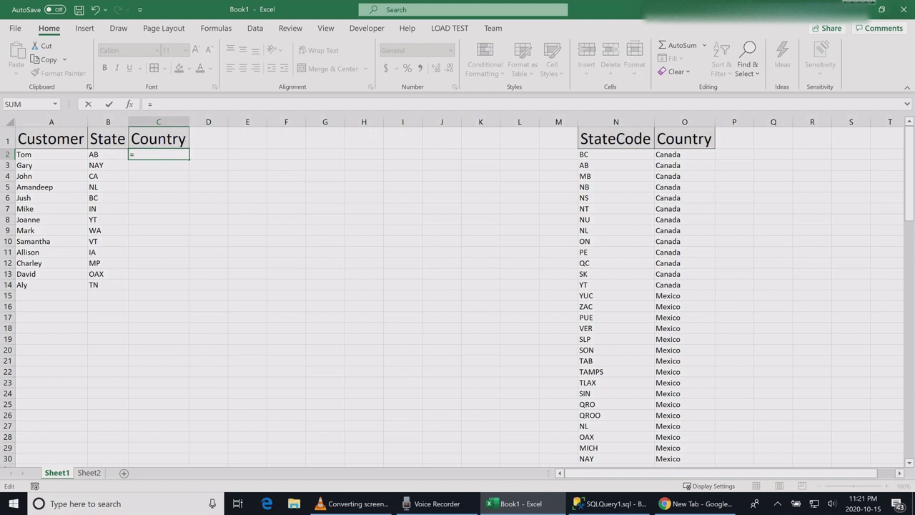
type("X")
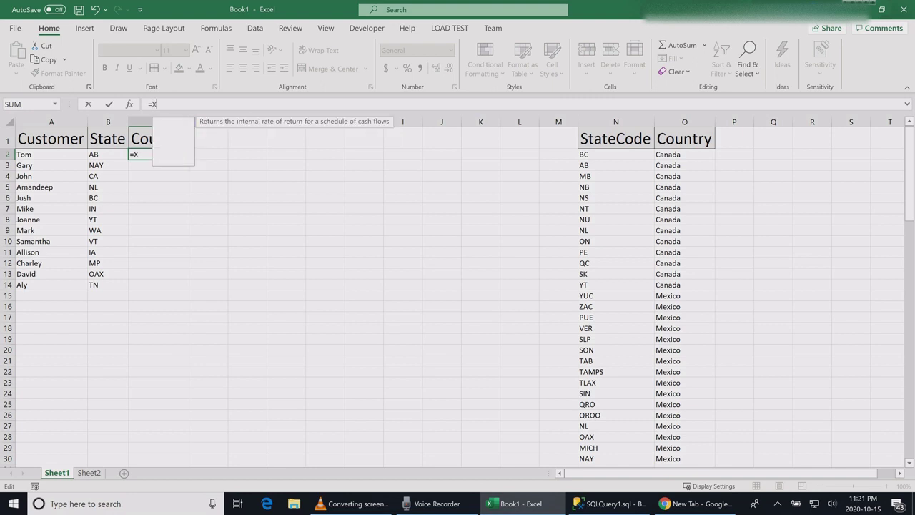
type("L")
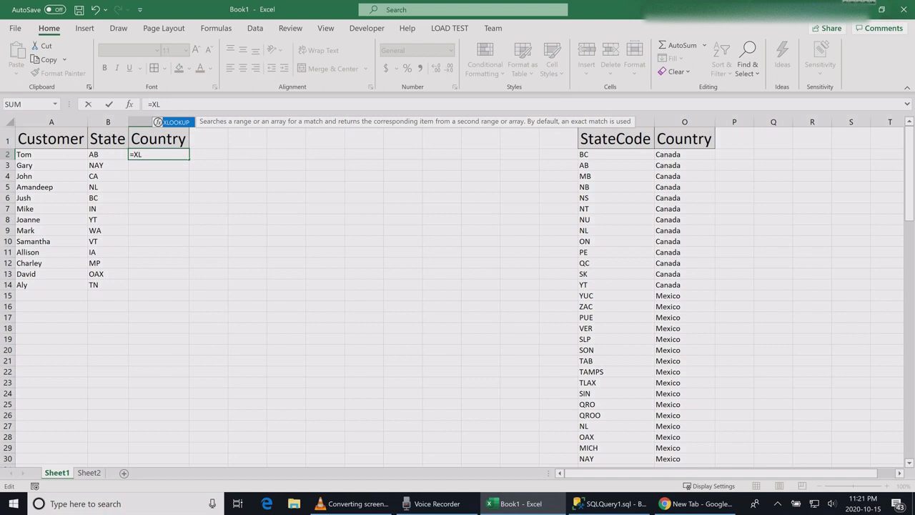
key("Tab")
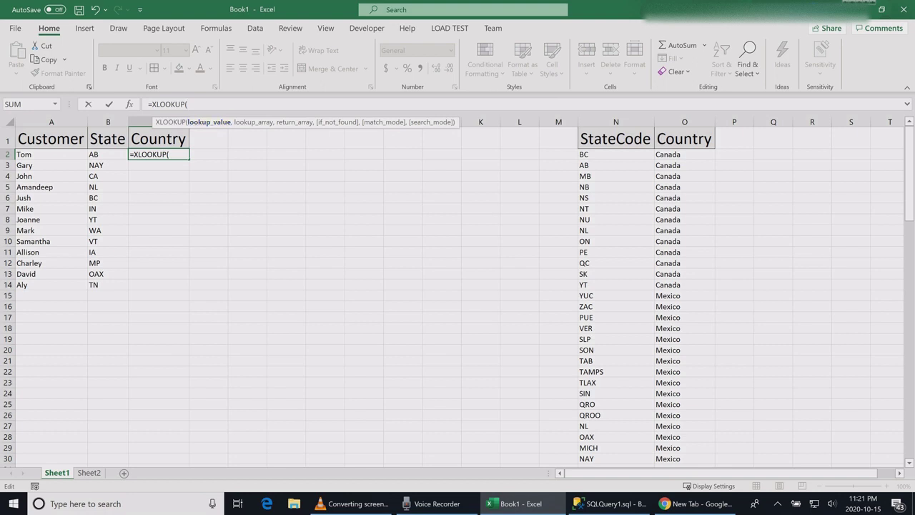
- Set B2 as the lookup value and the whole StateCode column N as lookup array
left_click(108, 155)
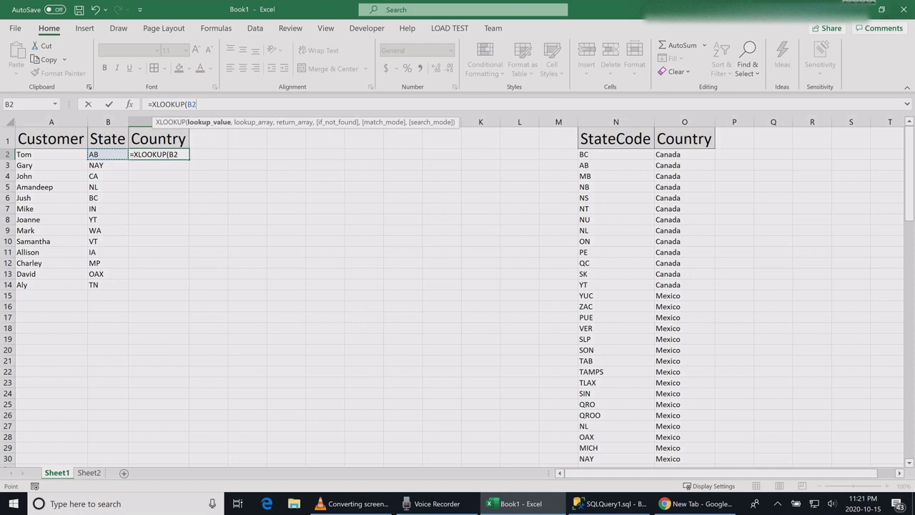
type(",")
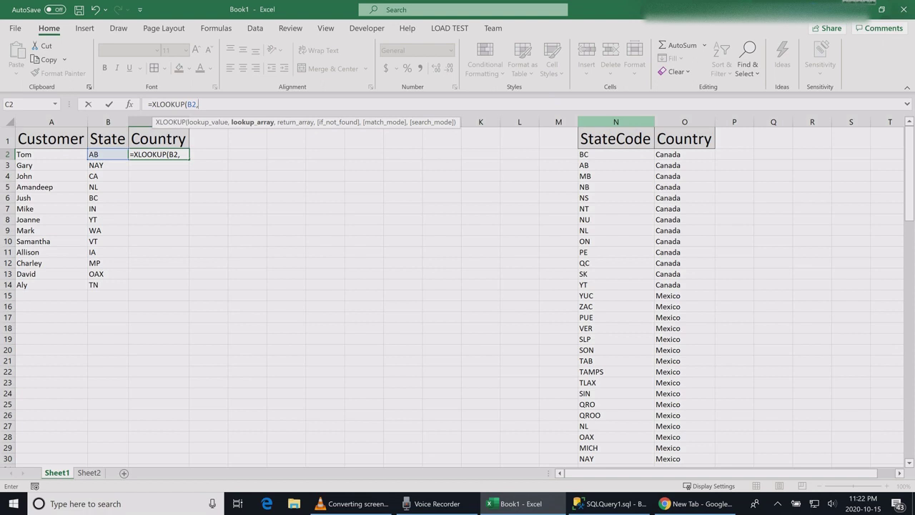
left_click(615, 122)
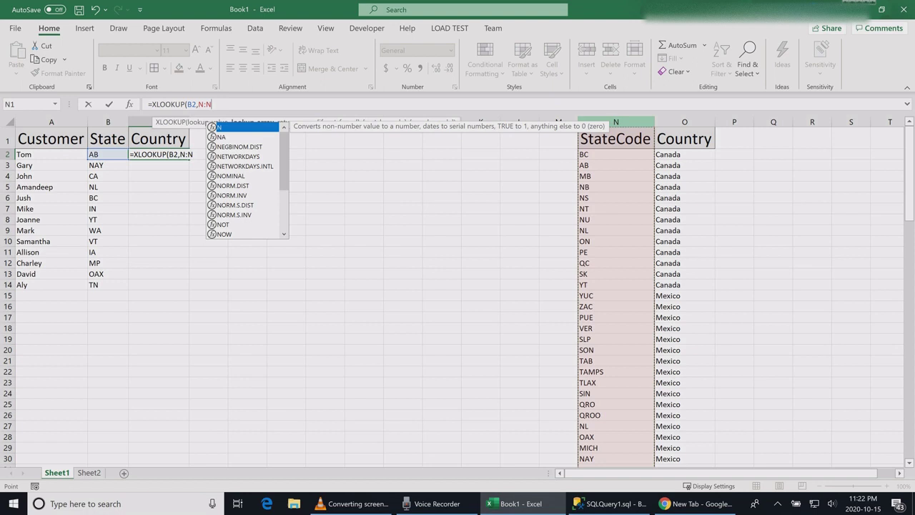
type(",")
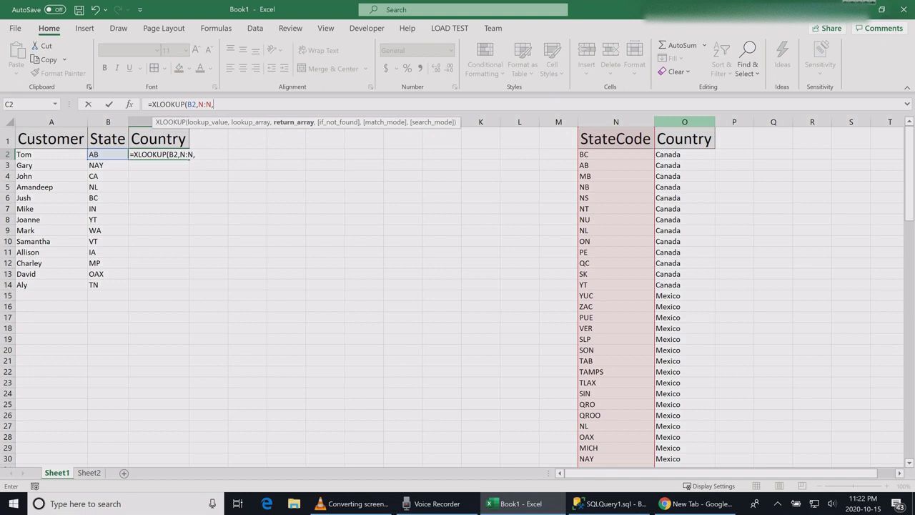
- Finish the formula with column O as return array and "N/A" fallback, giving Canada
left_click(684, 122)
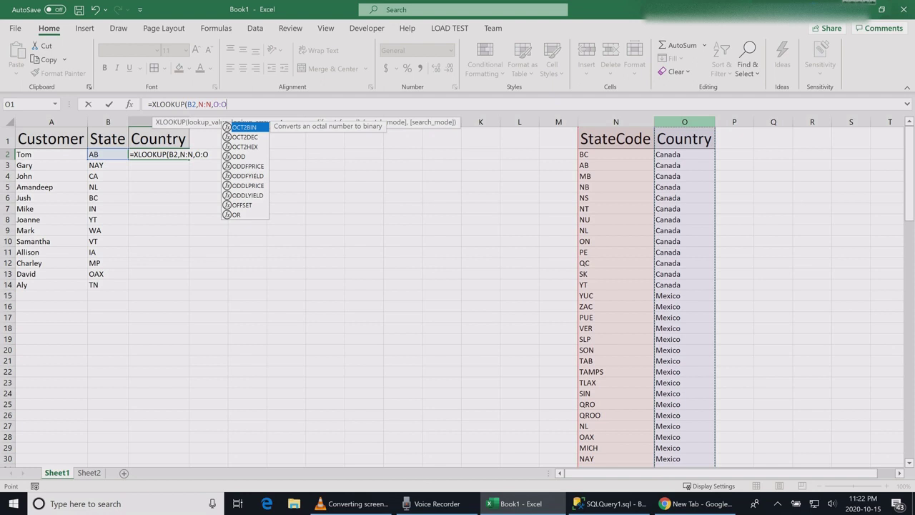
type(",")
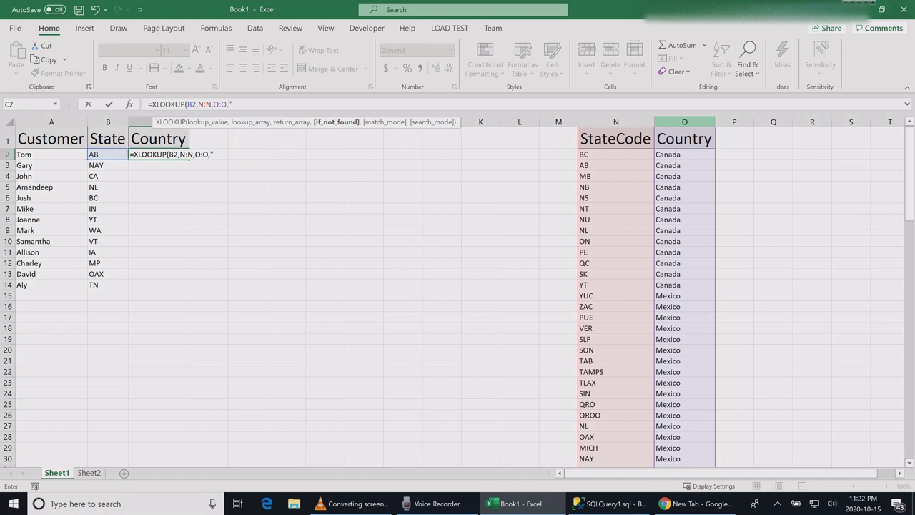
type("N/")
type("A\"")
type(")")
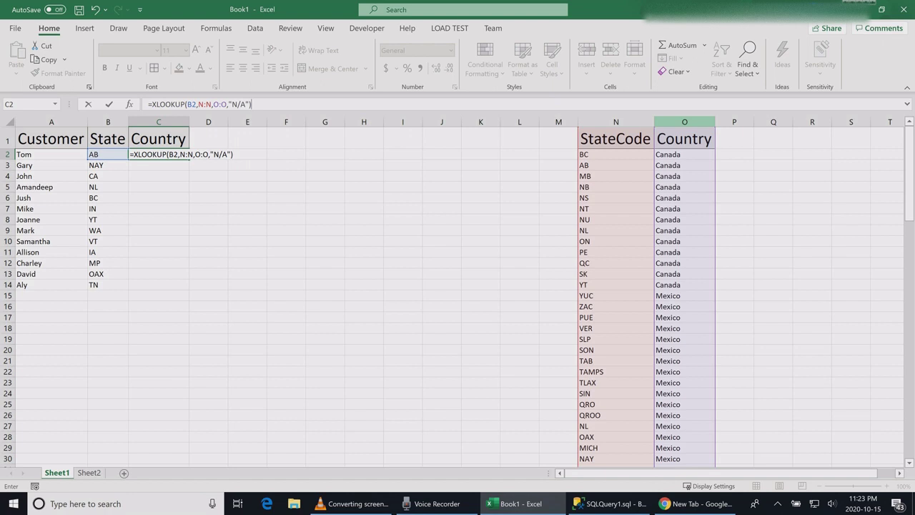
key("Return")
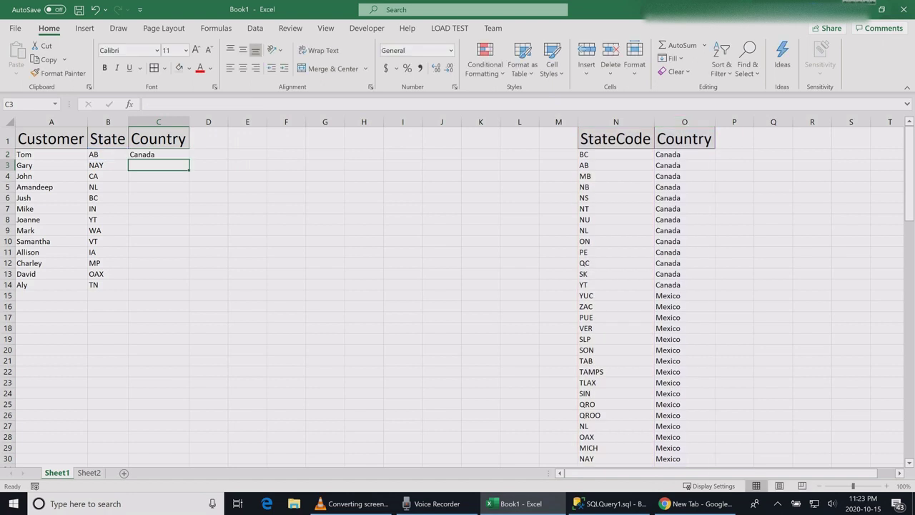
- Fill the C2 XLOOKUP down through C14 so every customer shows Canada, Mexico or USA
left_click_drag(158, 165, 158, 284)
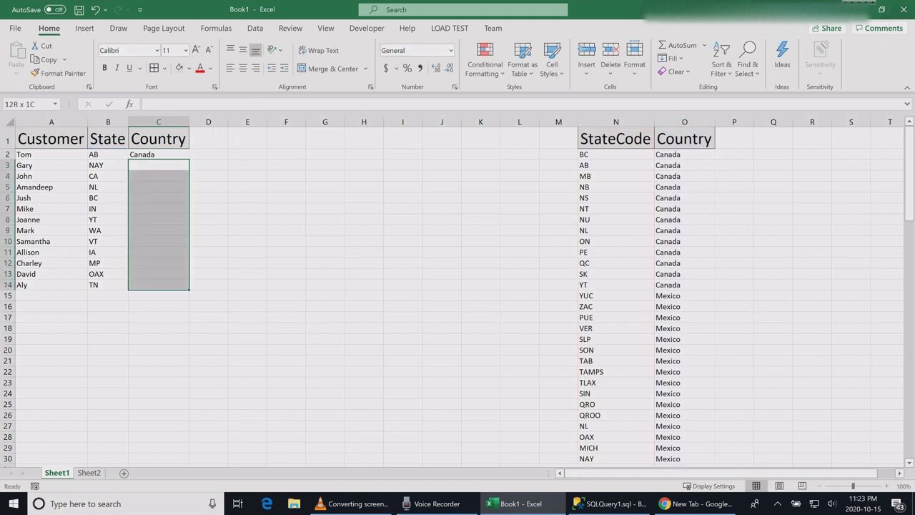
key("Up")
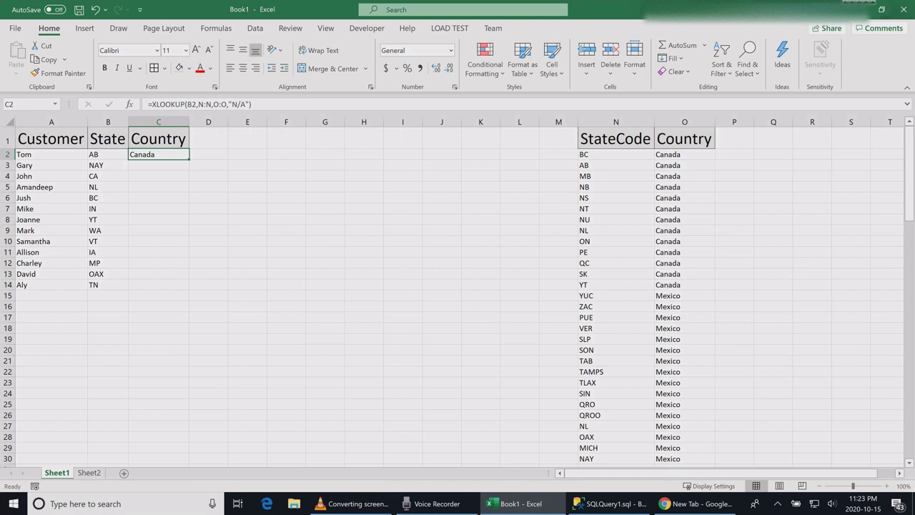
double_click(189, 158)
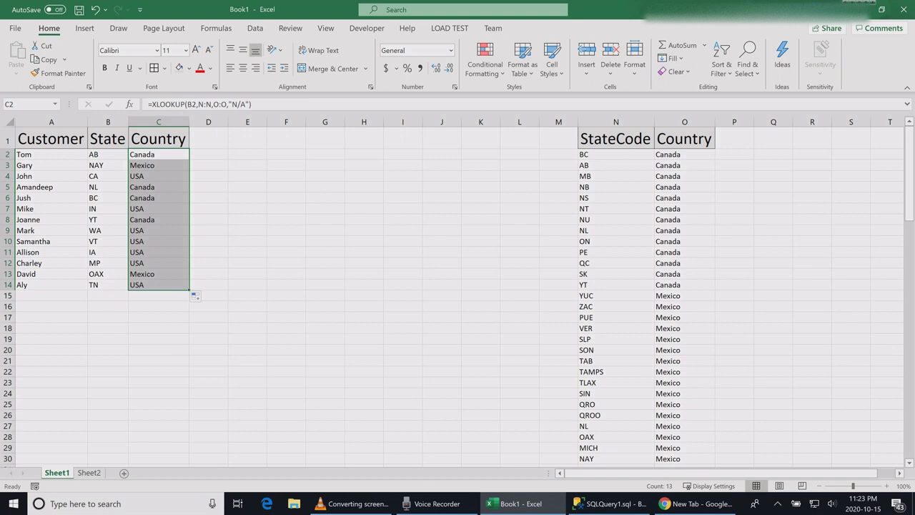
- Change the first customer's state in B2 to ABCD and check that C2 shows N/A
key("Left")
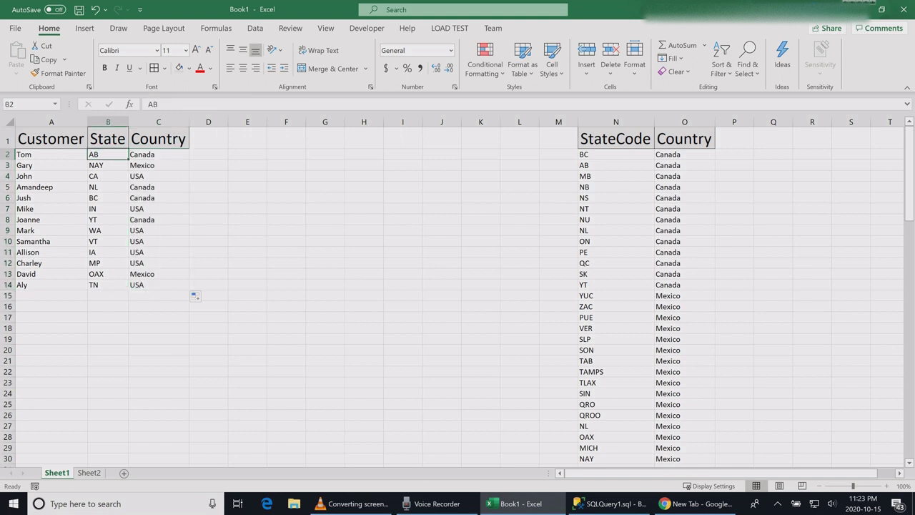
type("AB")
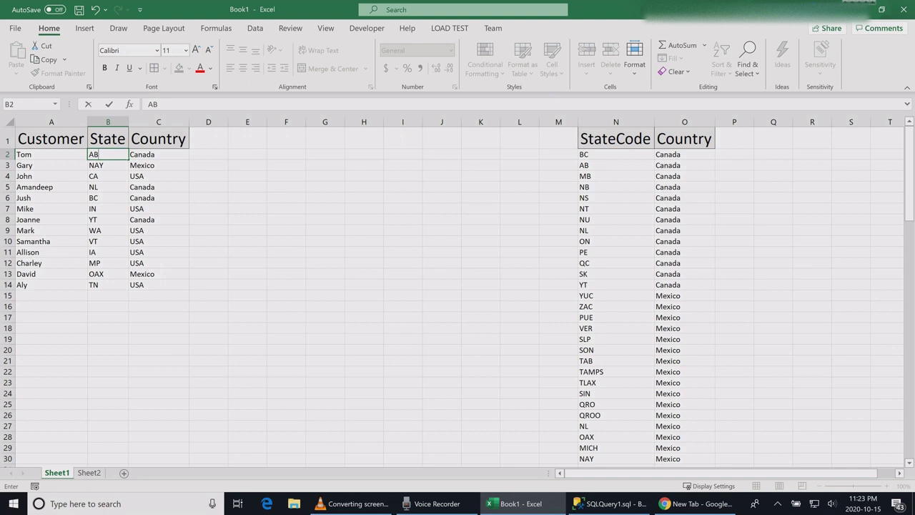
type("CD")
key("Return")
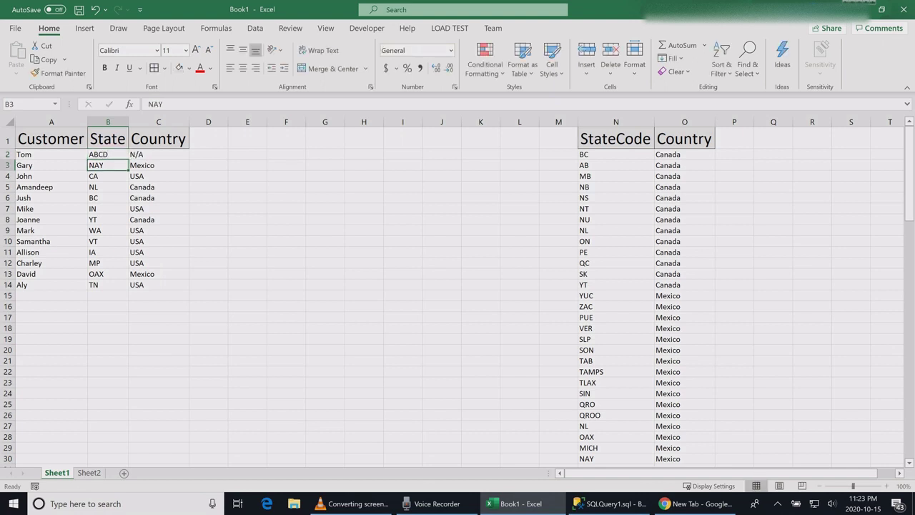
key("Up")
key("Right")
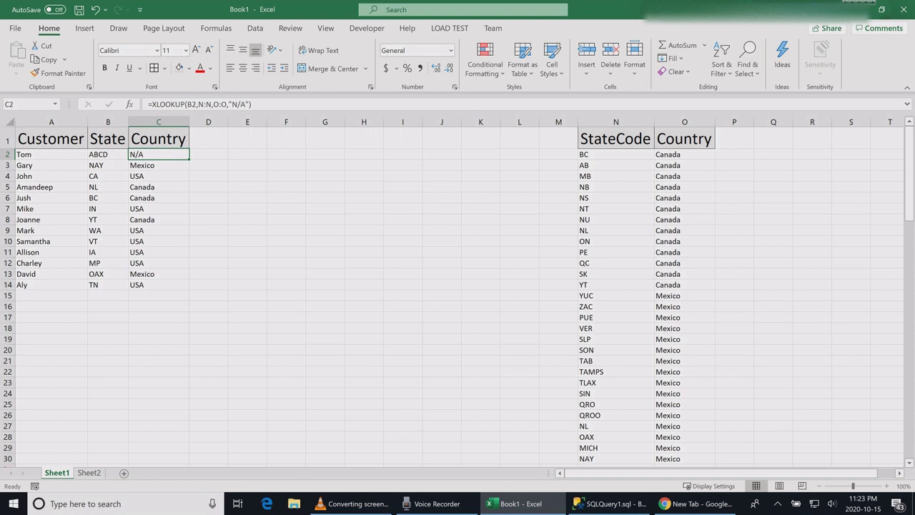